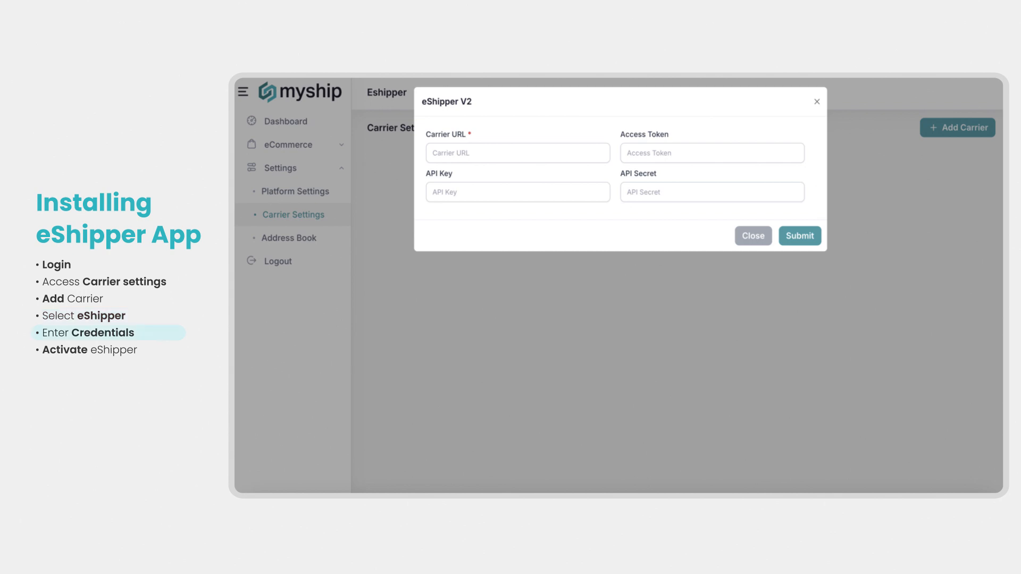
click(518, 153)
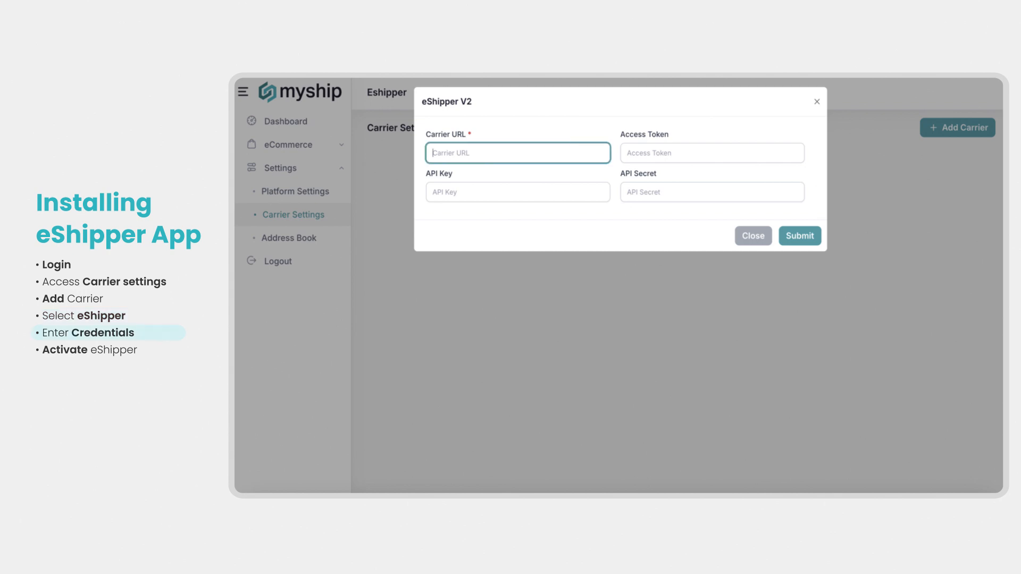
text(https://ww2.eshipper.com/)
click(517, 192)
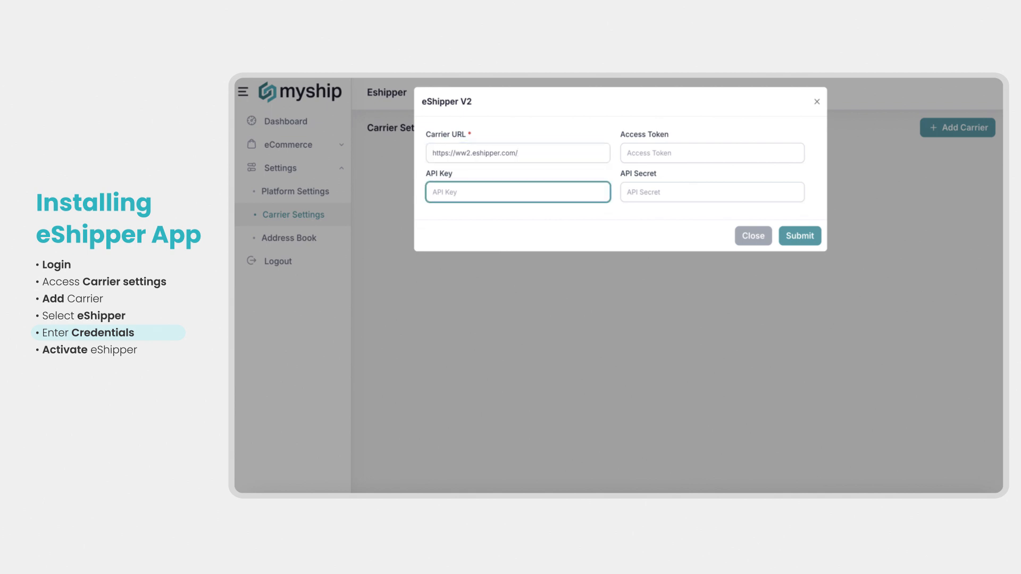
key(ctrl+v)
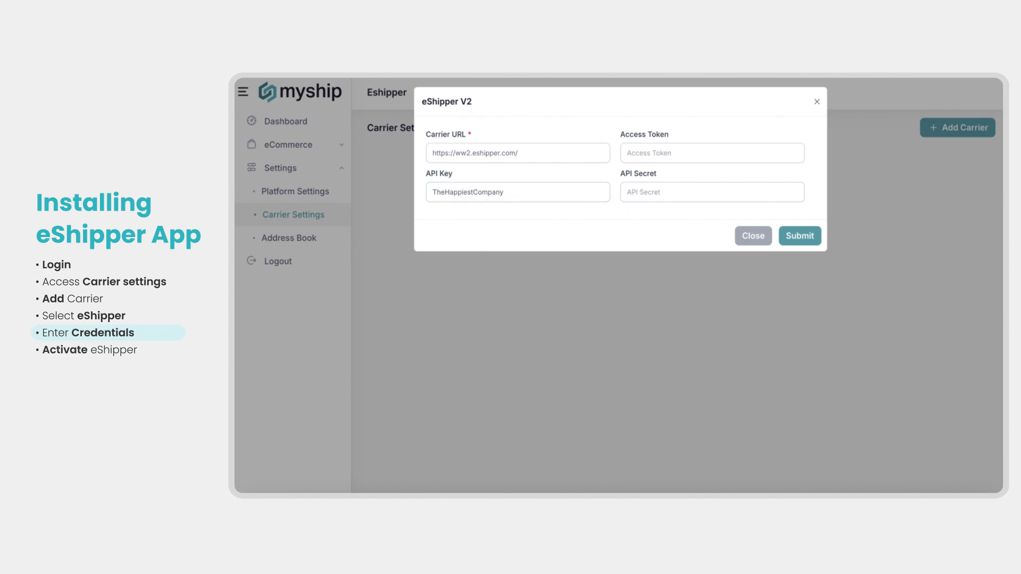
click(712, 192)
key(ctrl+v)
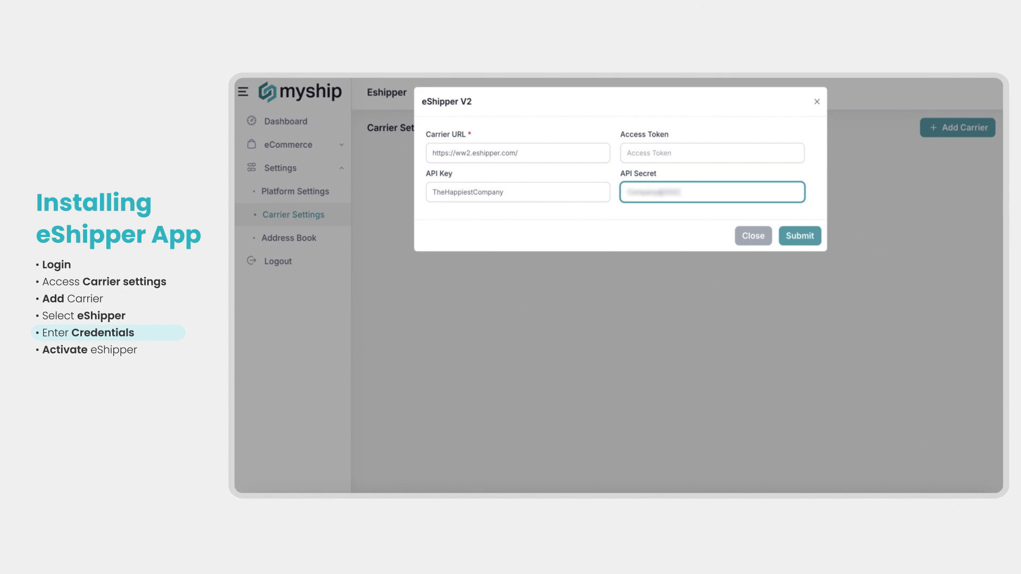
click(799, 237)
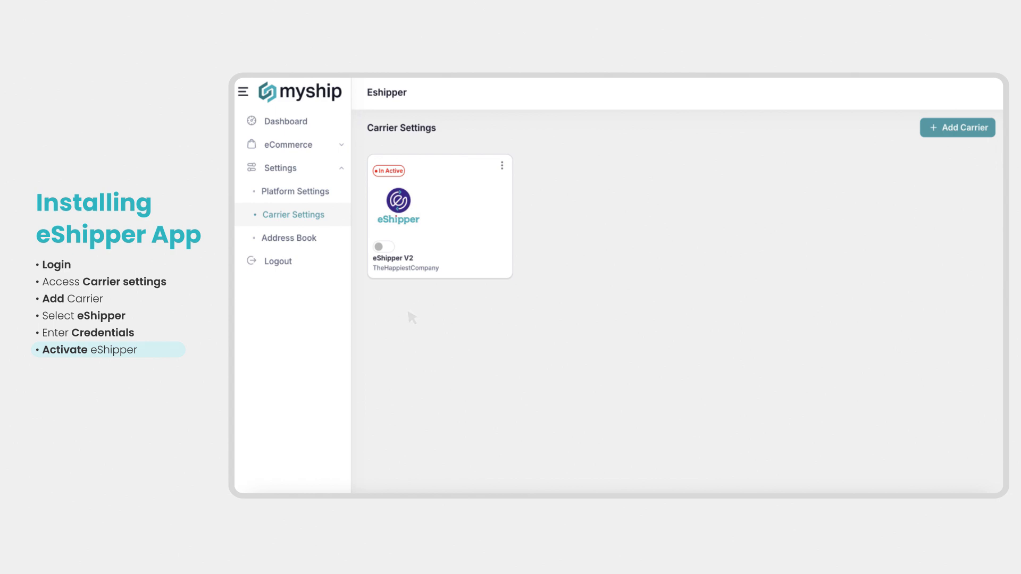
Switch the eShipper V2 carrier to Active and go to Platform Settings.
click(386, 247)
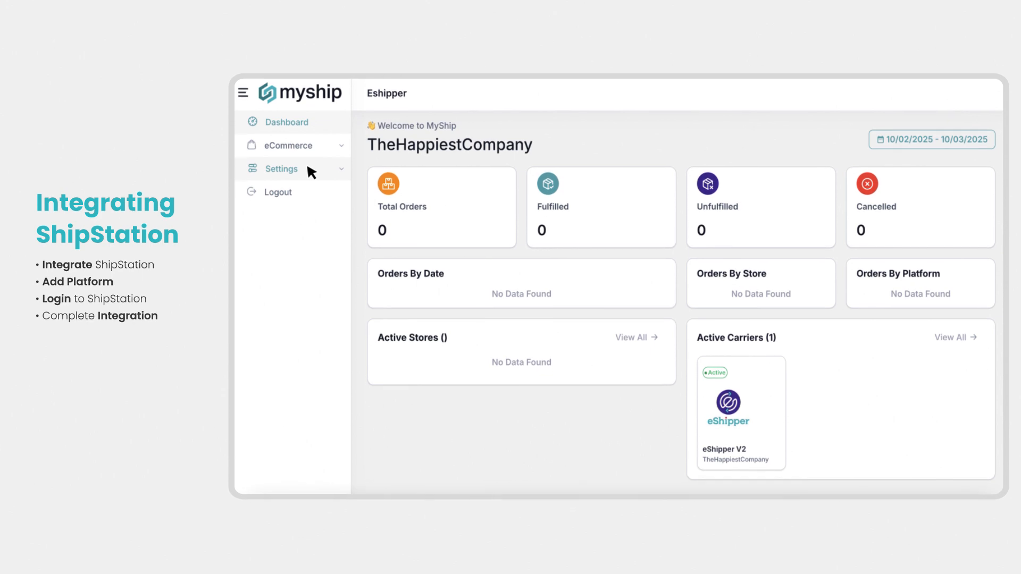
click(307, 177)
click(302, 192)
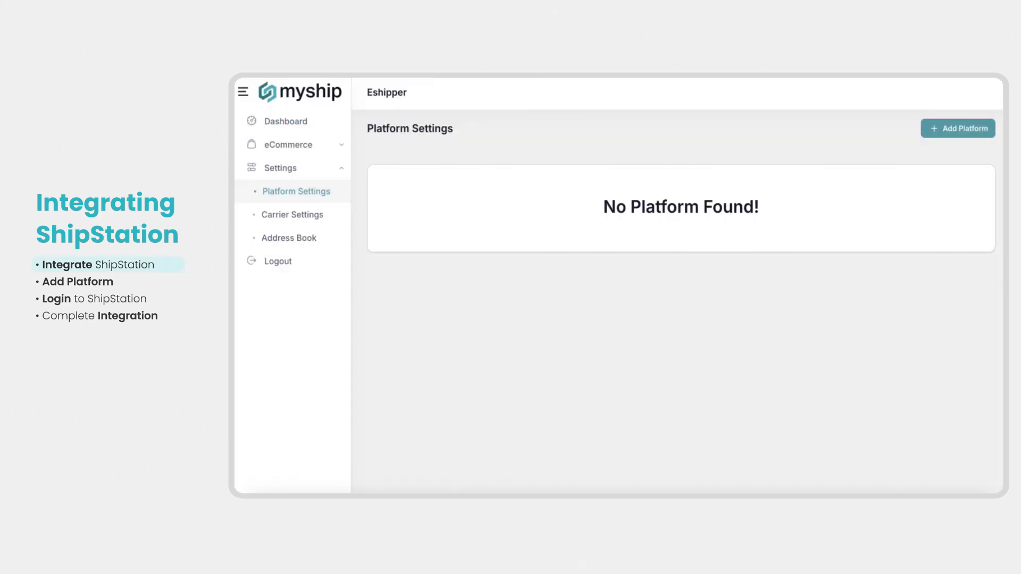
Add a ShipStation platform named TheHappiestCompany and submit it.
click(941, 133)
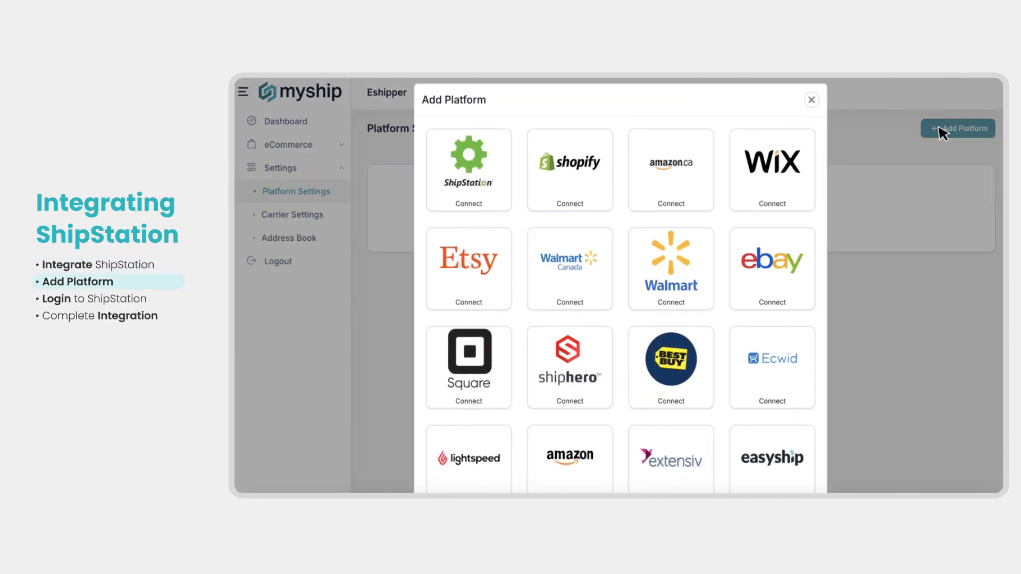
scroll(592, 181, down, 1)
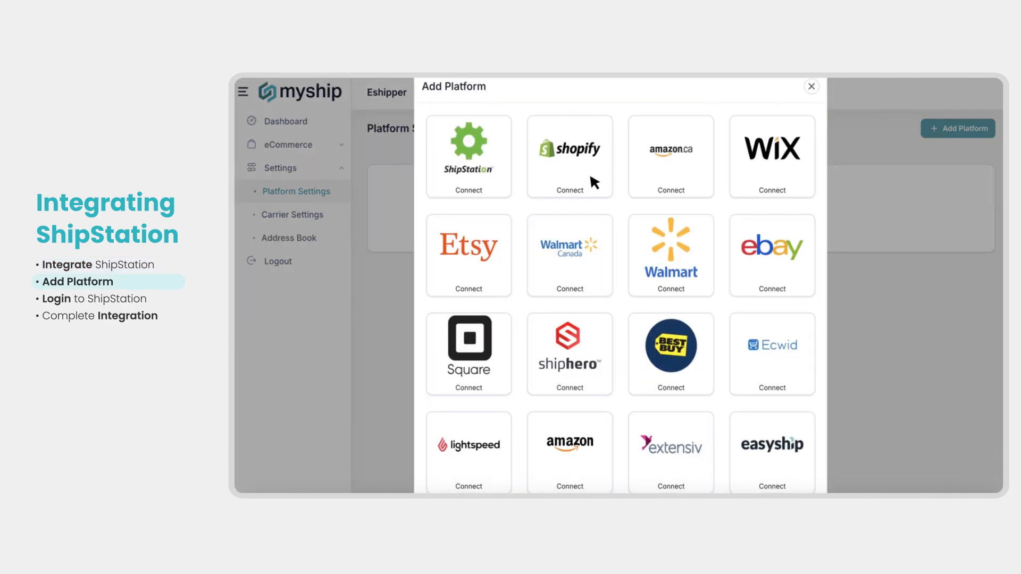
click(495, 190)
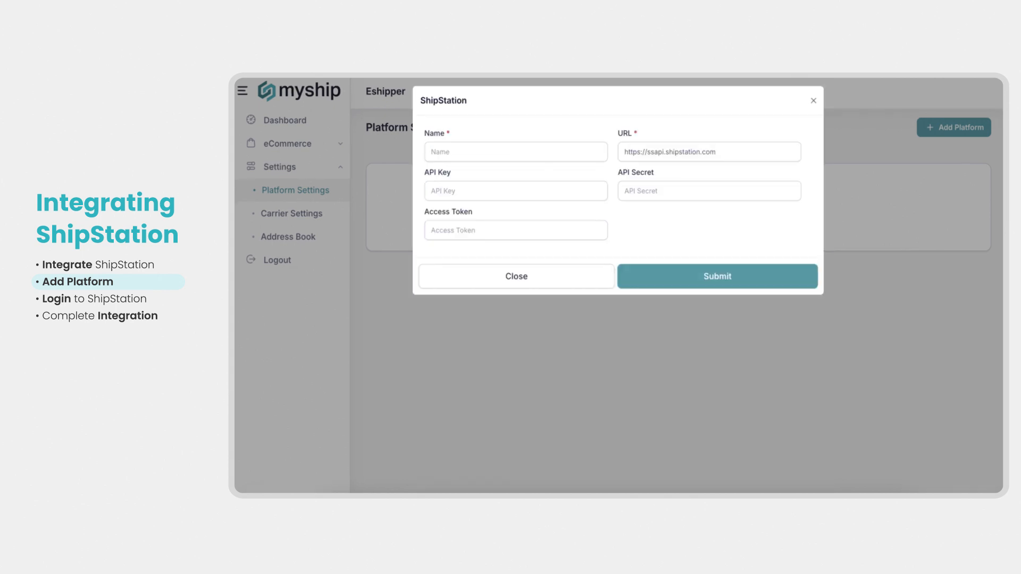
click(516, 151)
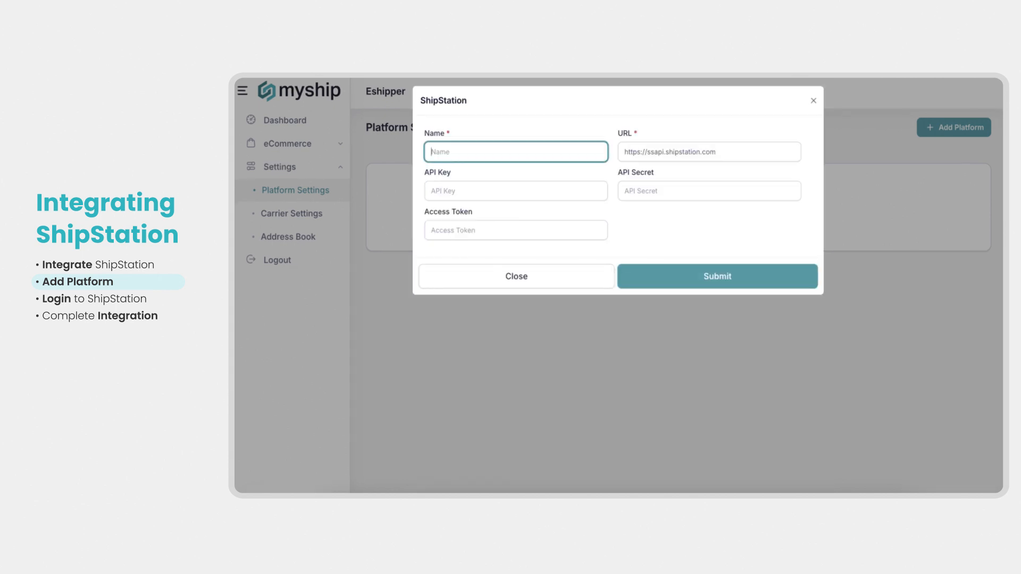
text(TheHappiestCompany)
click(718, 292)
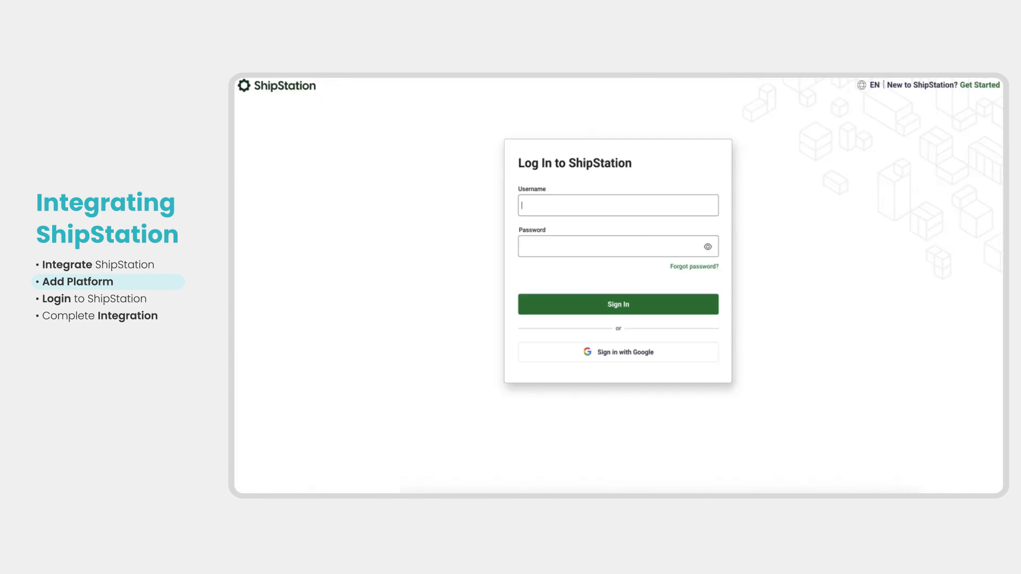
Sign in to ShipStation and go to Account > API Settings.
click(708, 311)
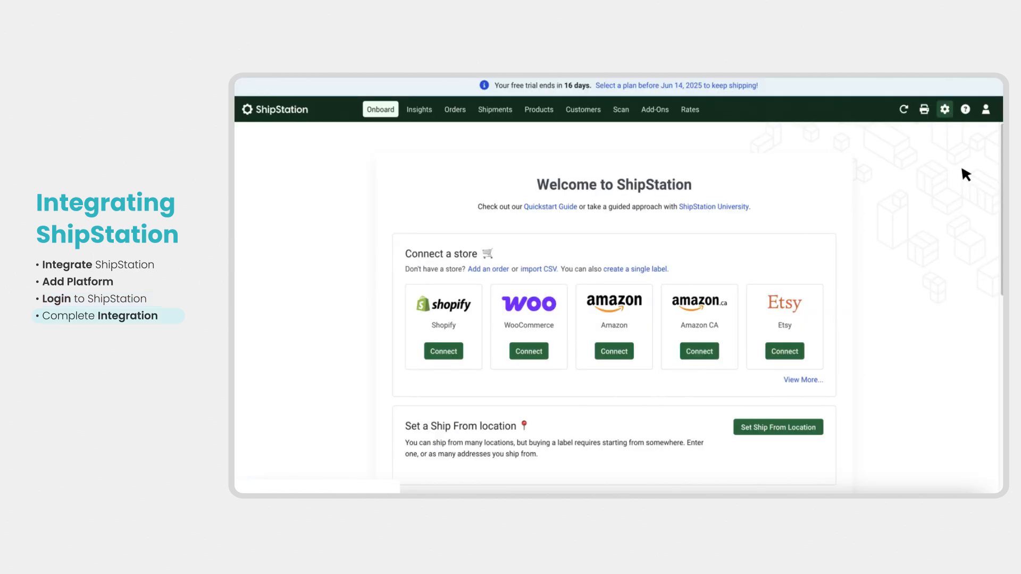
click(944, 109)
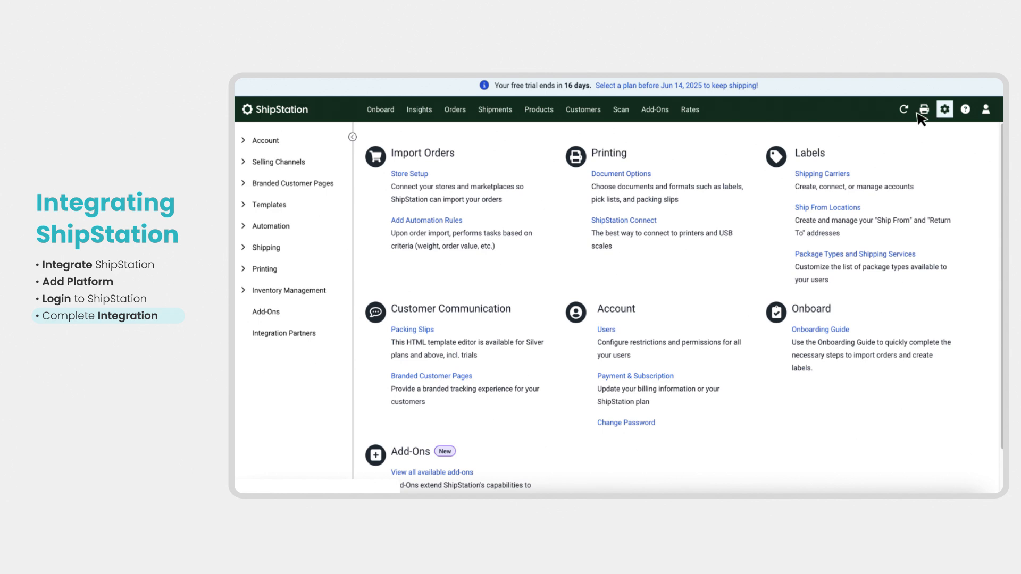
click(307, 150)
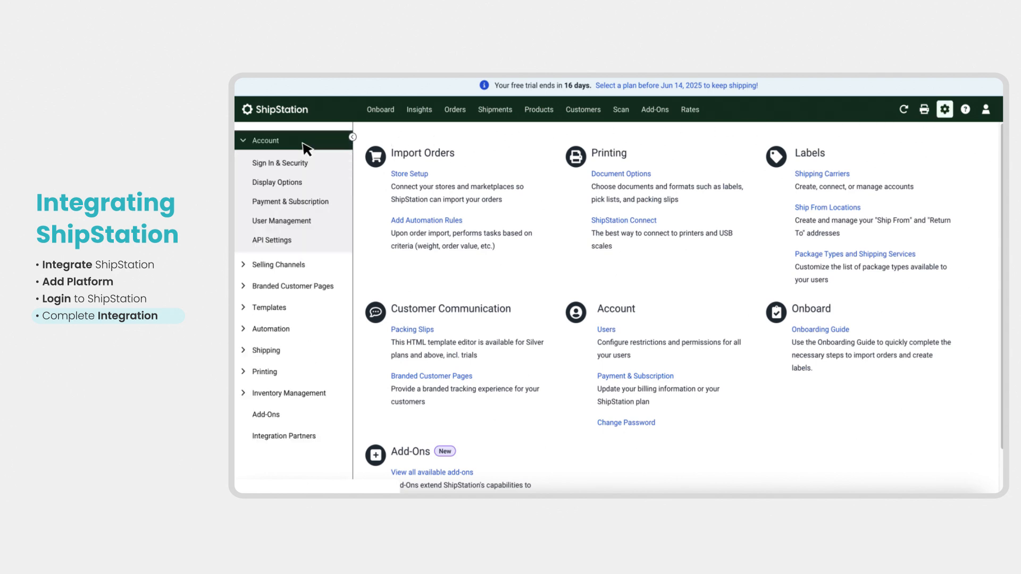
click(295, 239)
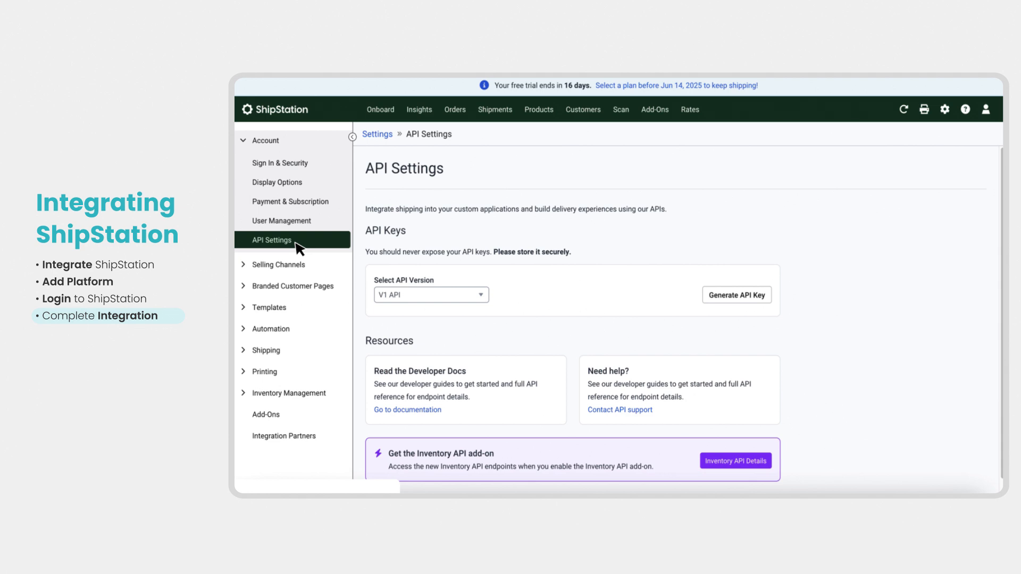
Keep V1 API and generate a new API key with 12-month expiry.
click(480, 296)
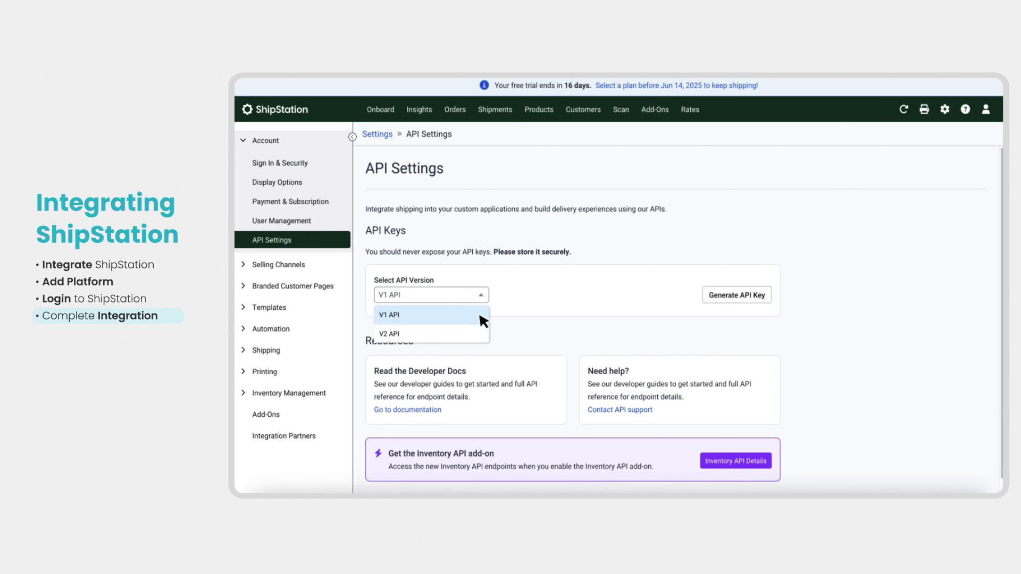
click(480, 315)
click(739, 296)
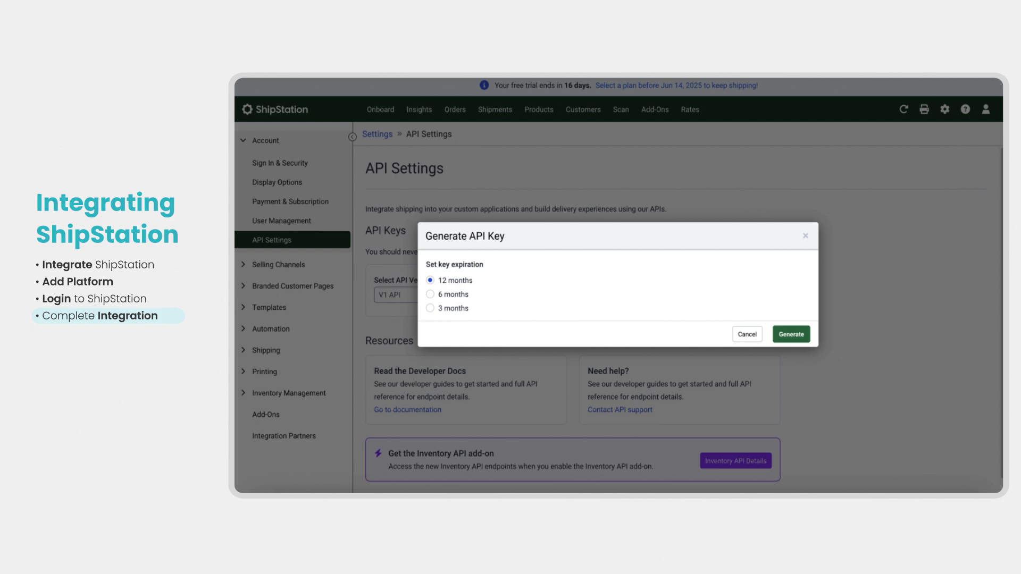
click(791, 335)
Verify with the account password and e-mailed code, then copy the new API key and secret.
click(541, 321)
key(ctrl+v)
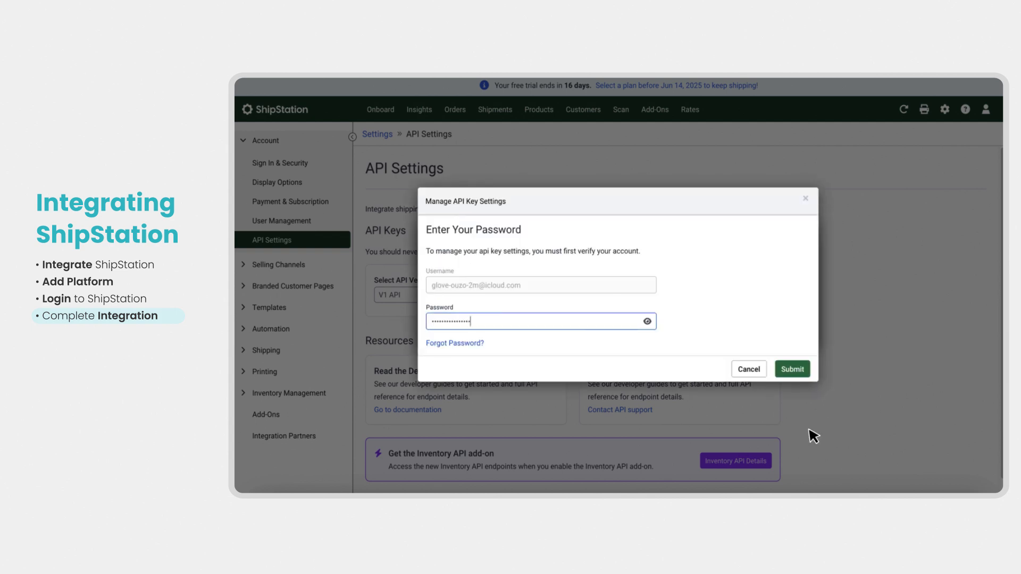
click(792, 369)
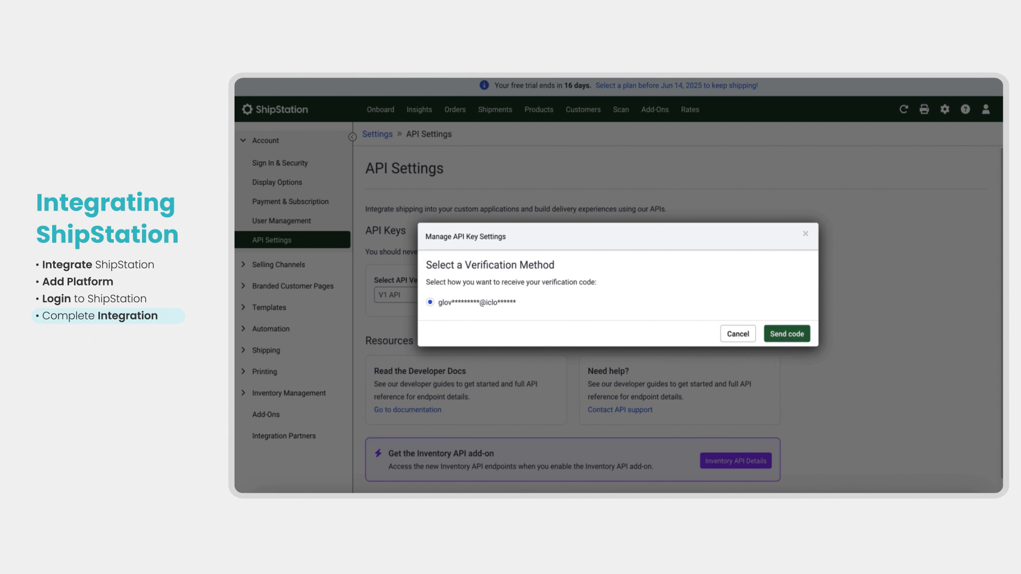
click(787, 334)
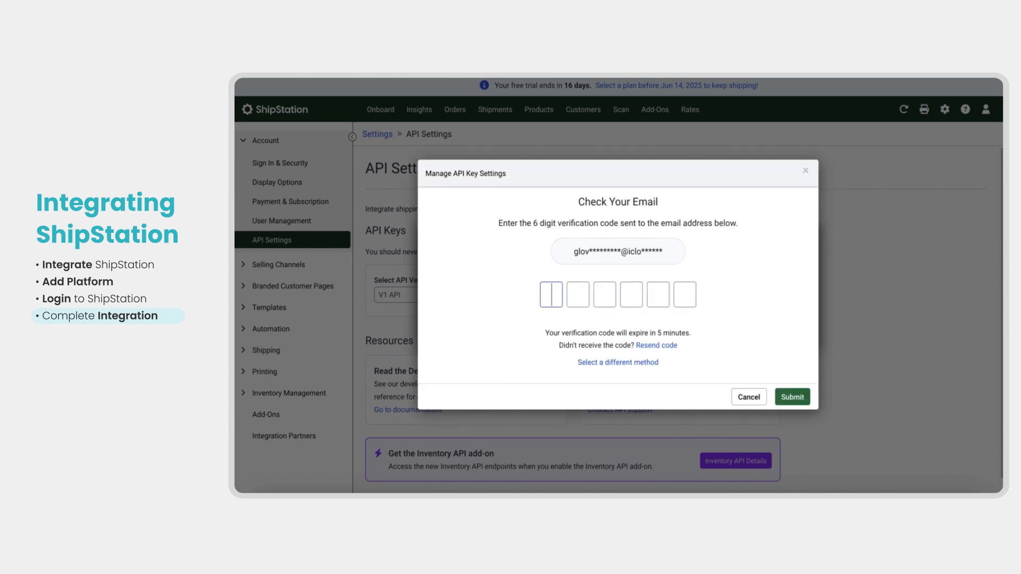
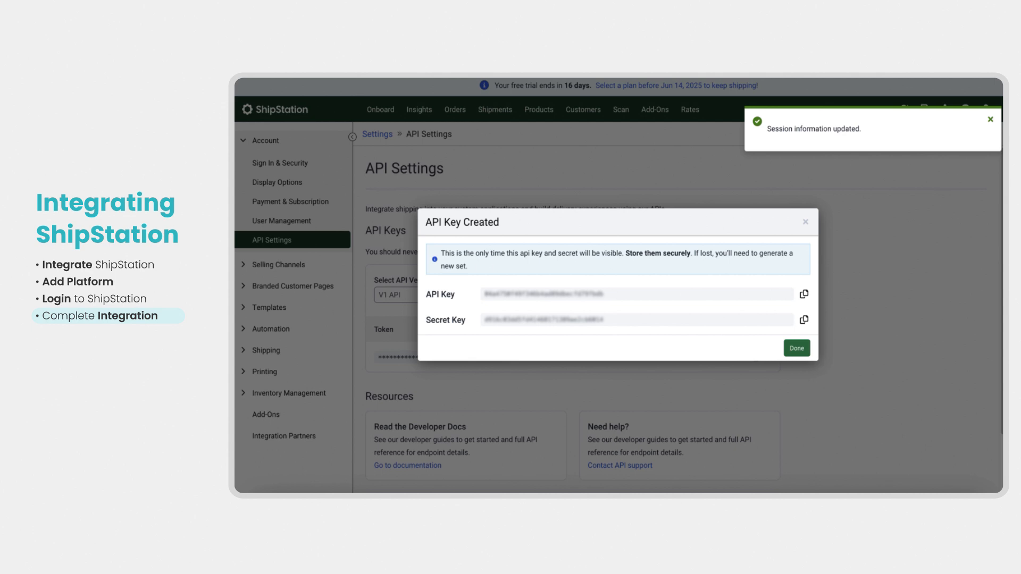
click(804, 295)
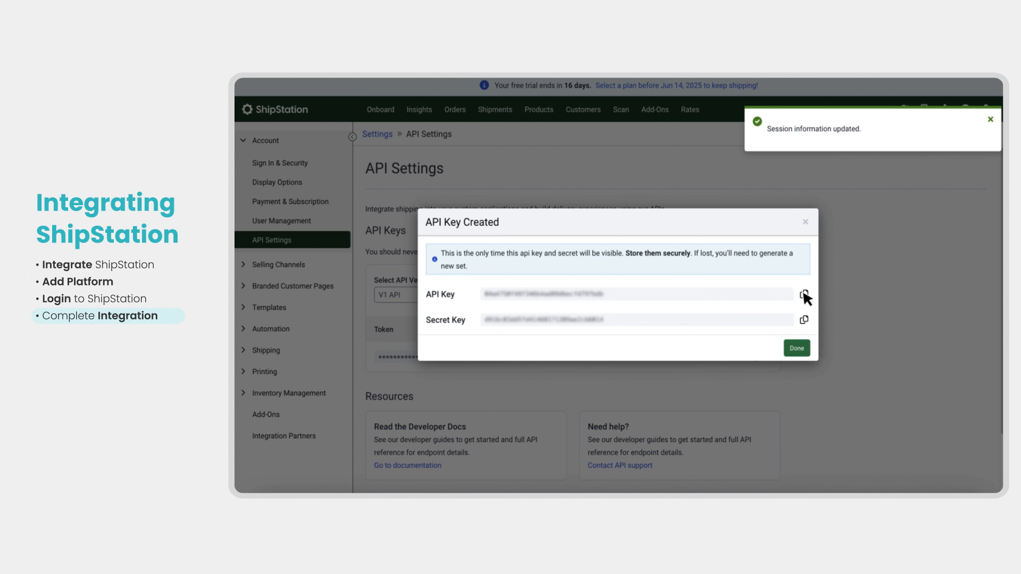
click(804, 320)
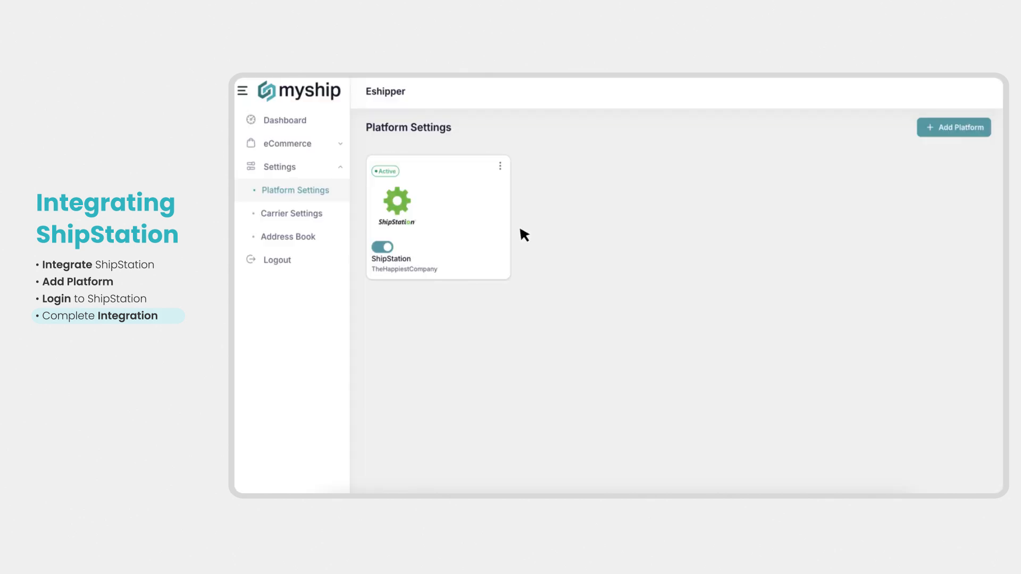
Paste the ShipStation API key and secret into the platform details, copy the webhook URL, and save.
click(499, 166)
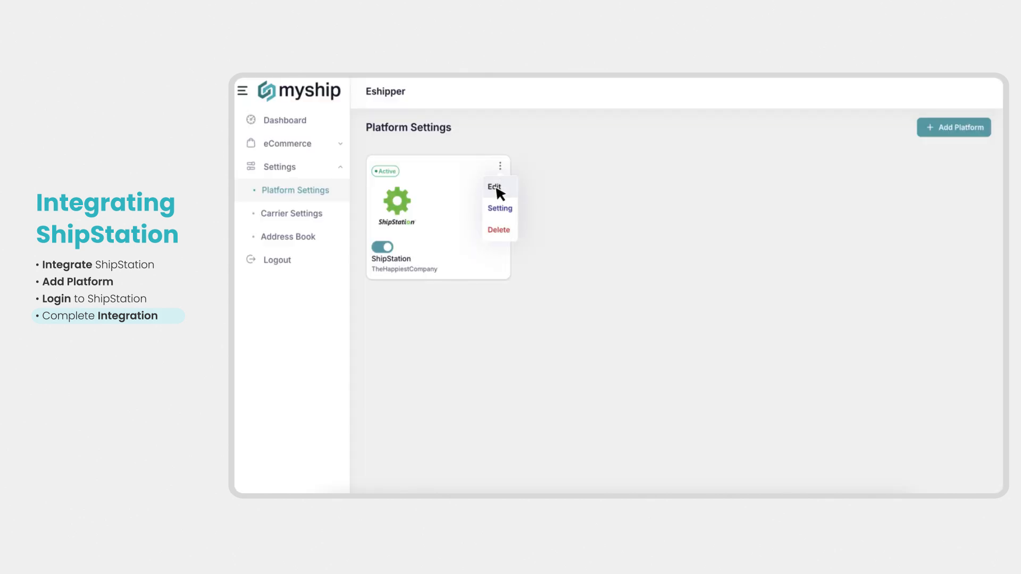
click(496, 189)
click(505, 191)
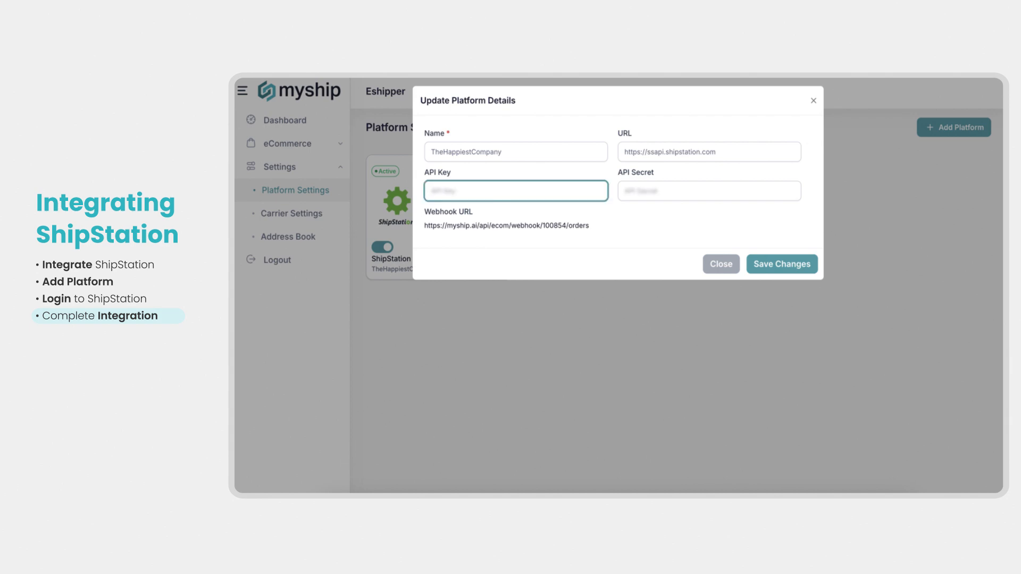
key(ctrl+v)
click(709, 191)
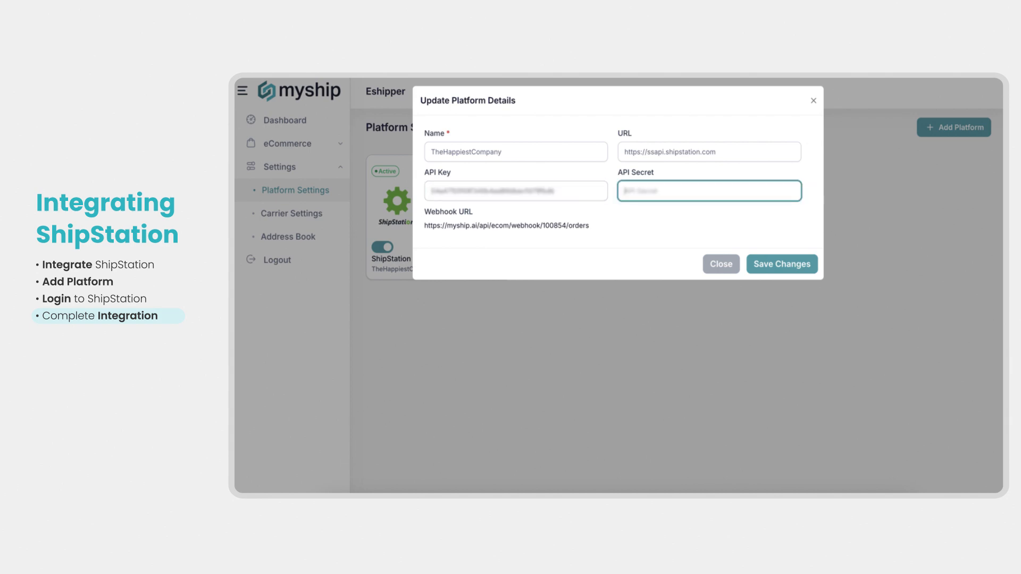
key(ctrl+v)
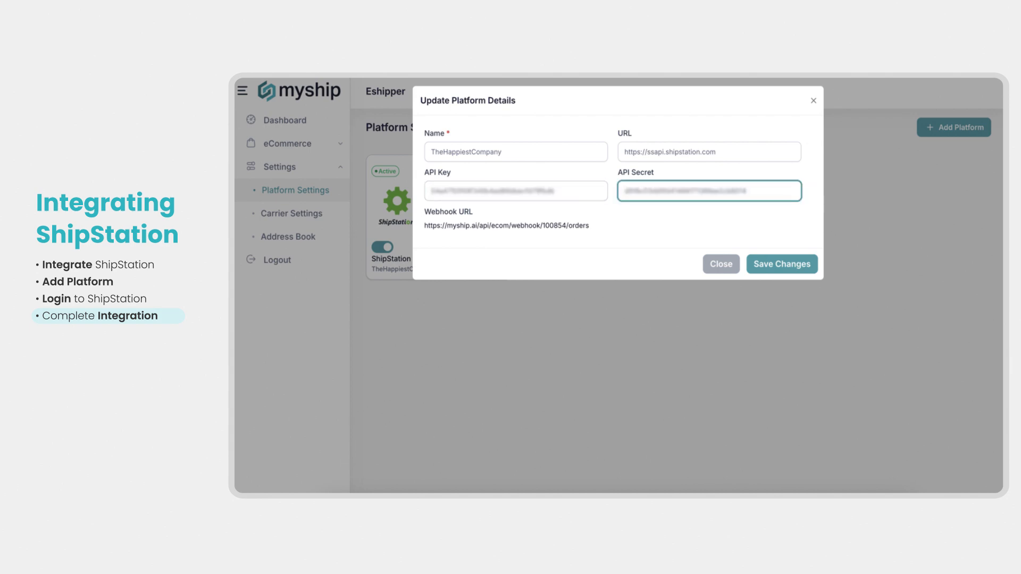
click(781, 264)
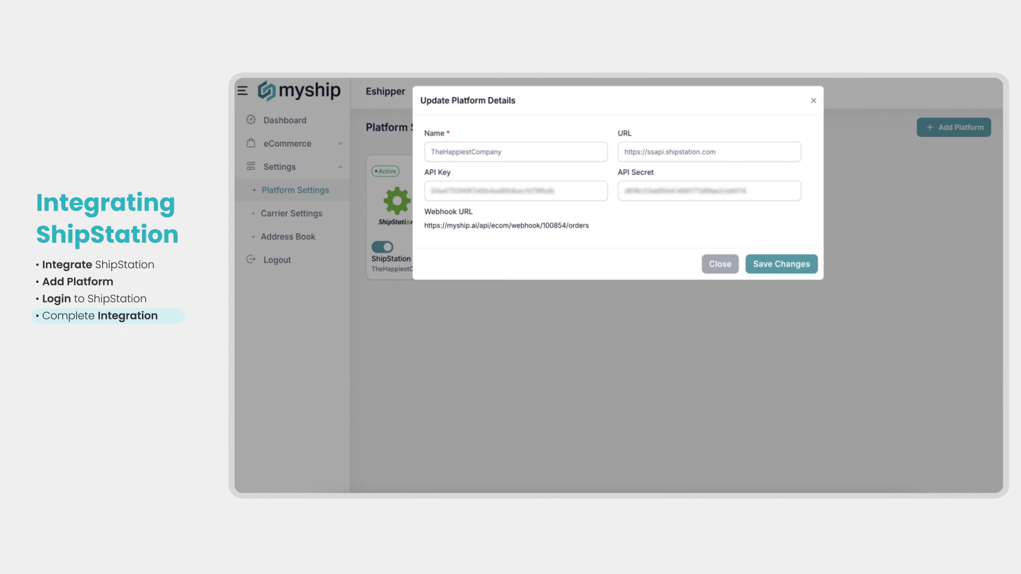
drag(423, 225, 592, 225)
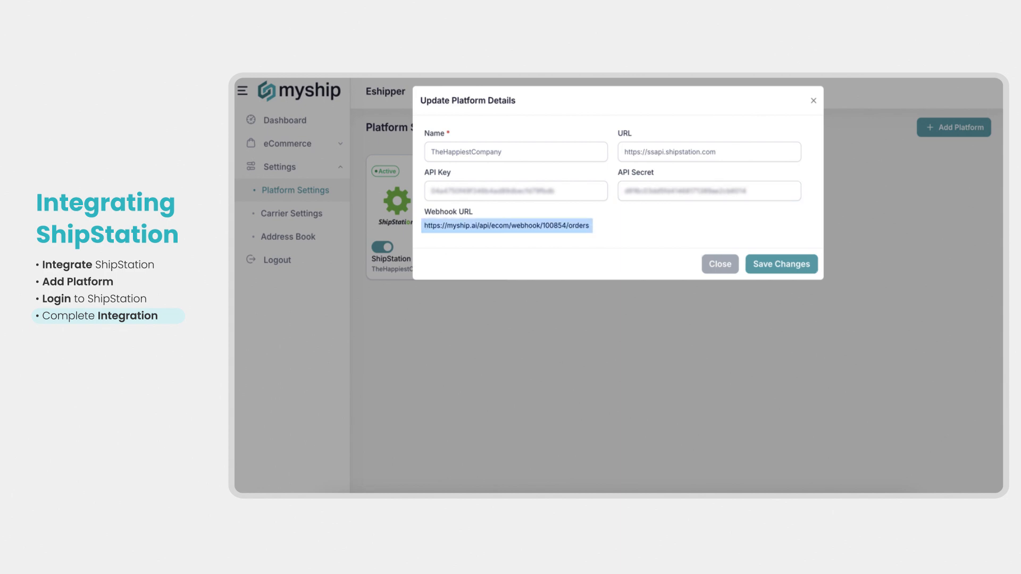
click(781, 265)
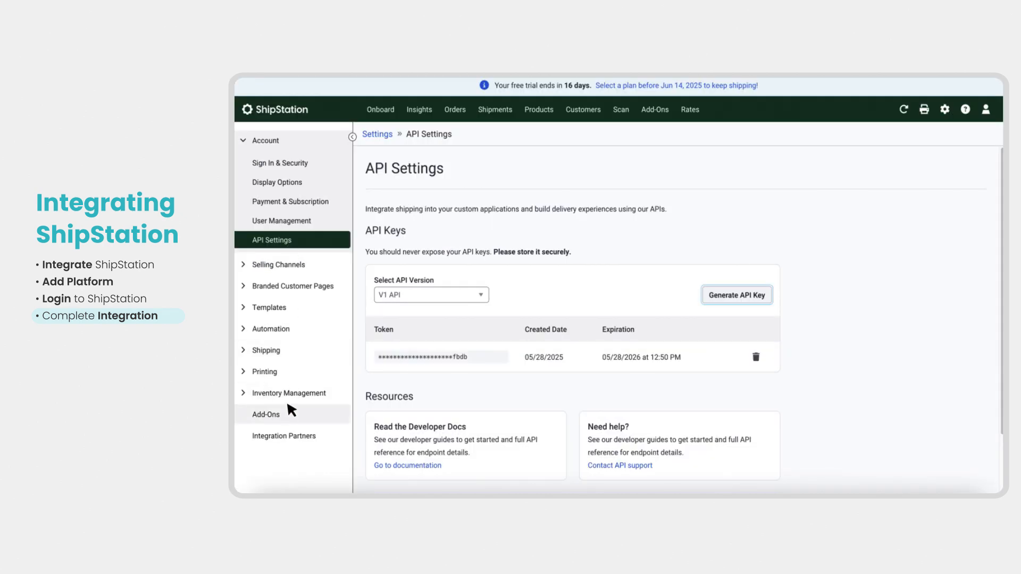
Connect the Webhooks integration partner and add a webhook sending to the MyShip webhook URL.
click(288, 437)
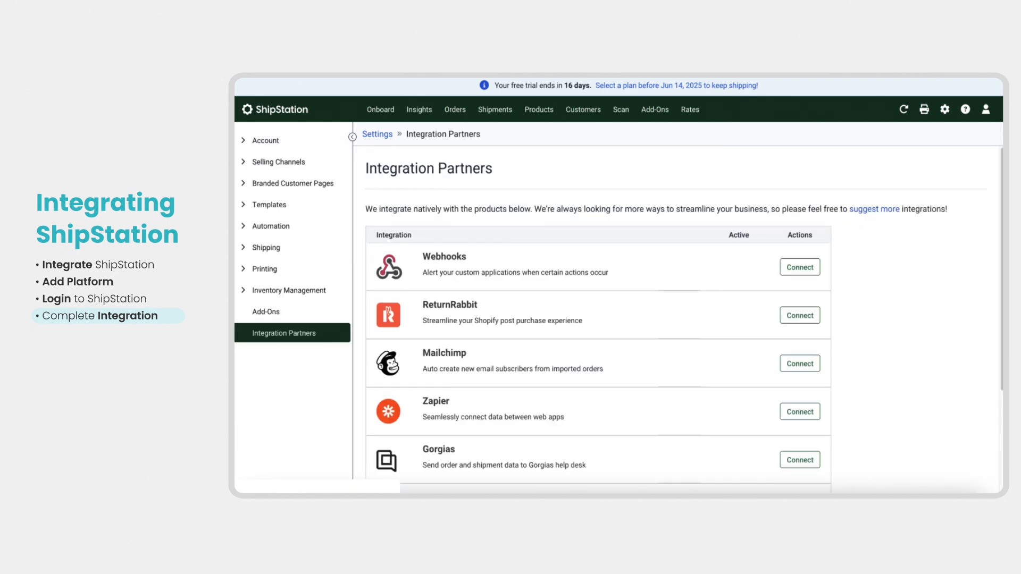
click(800, 269)
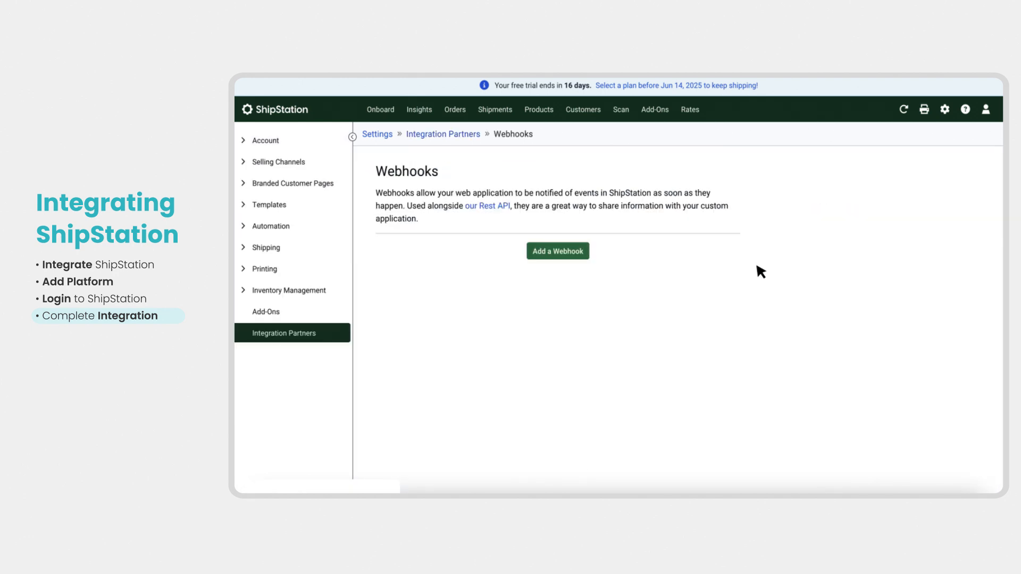
click(558, 251)
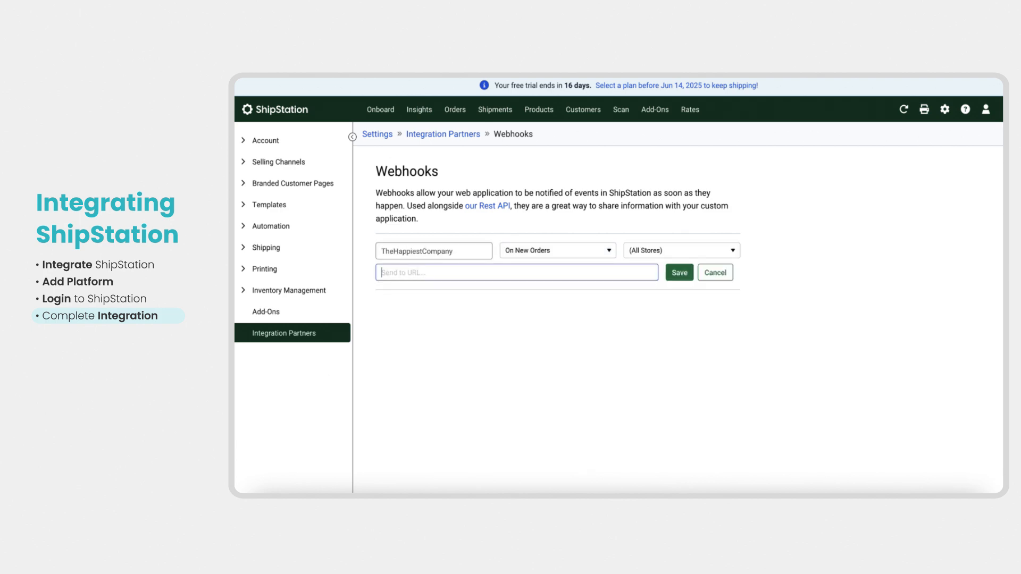
key(ctrl+v)
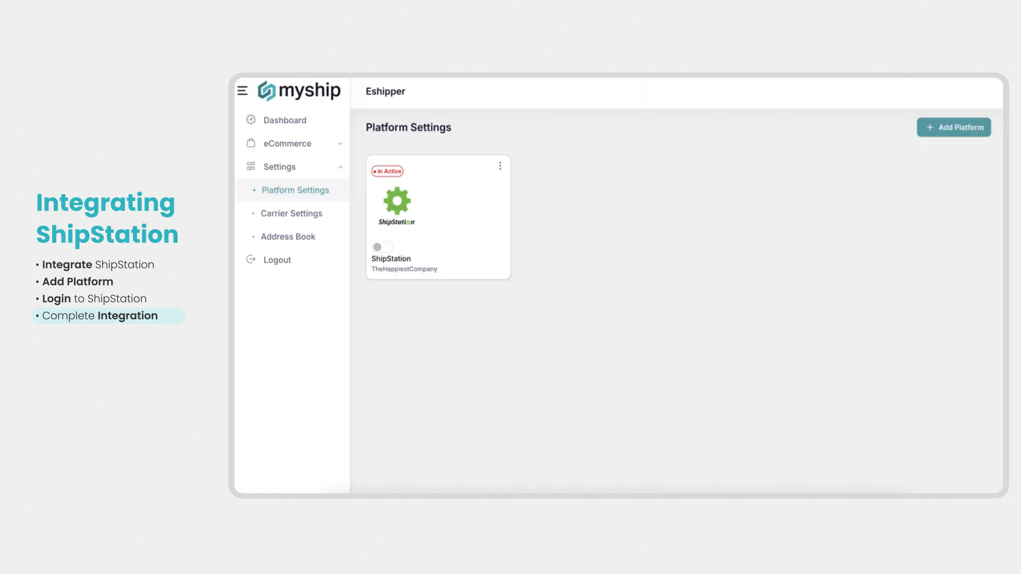
Switch the ShipStation store to Active and reopen Platform Settings.
click(382, 247)
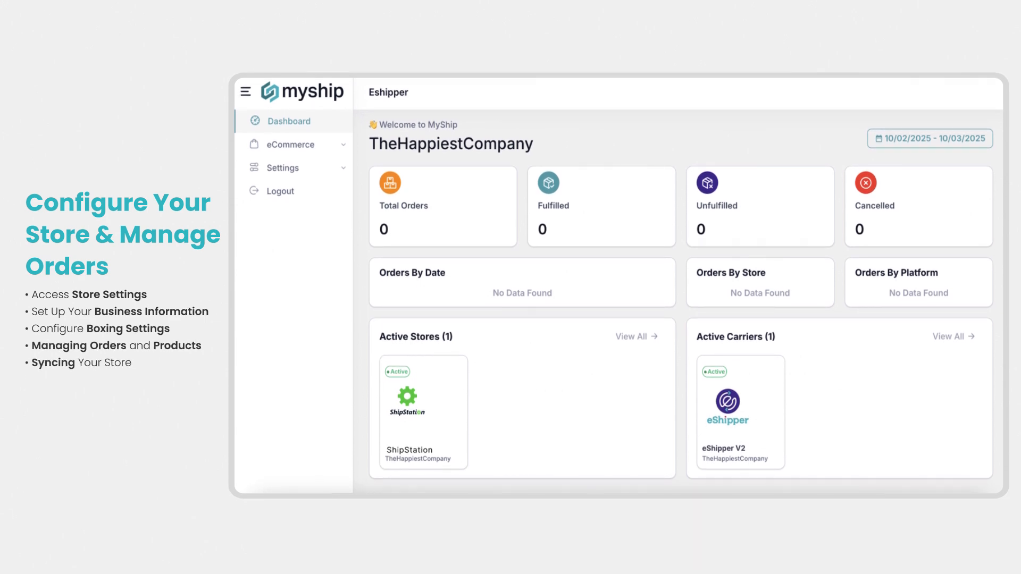
click(308, 162)
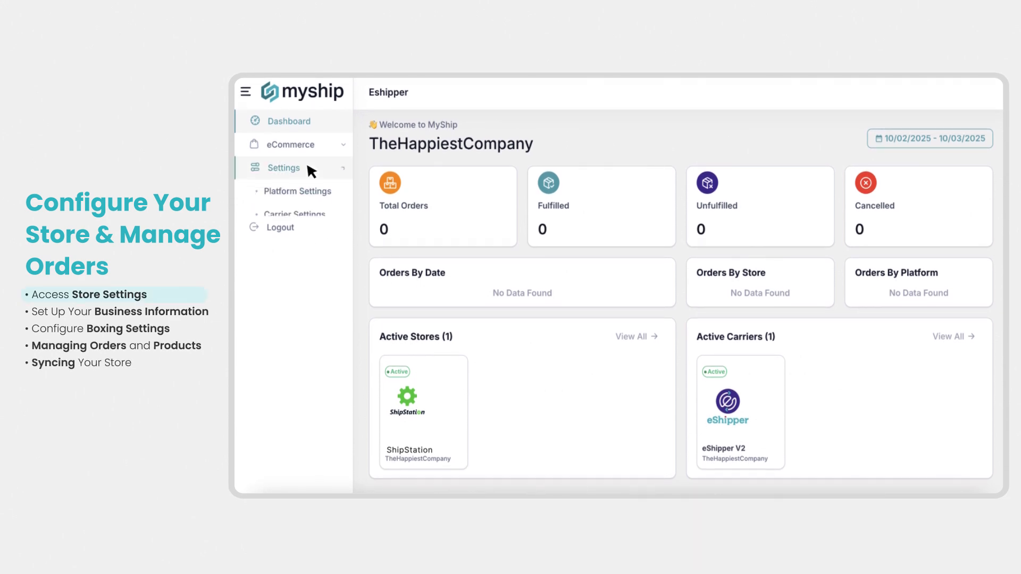
click(304, 193)
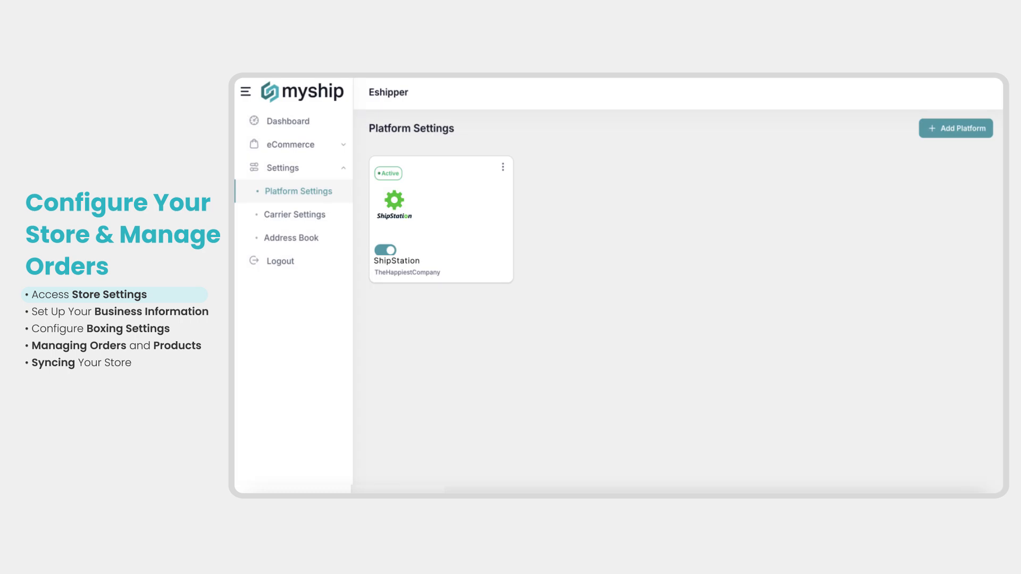
Enable Auto Sync in the ShipStation store's Basic Settings, then view its Boxing Settings.
click(503, 168)
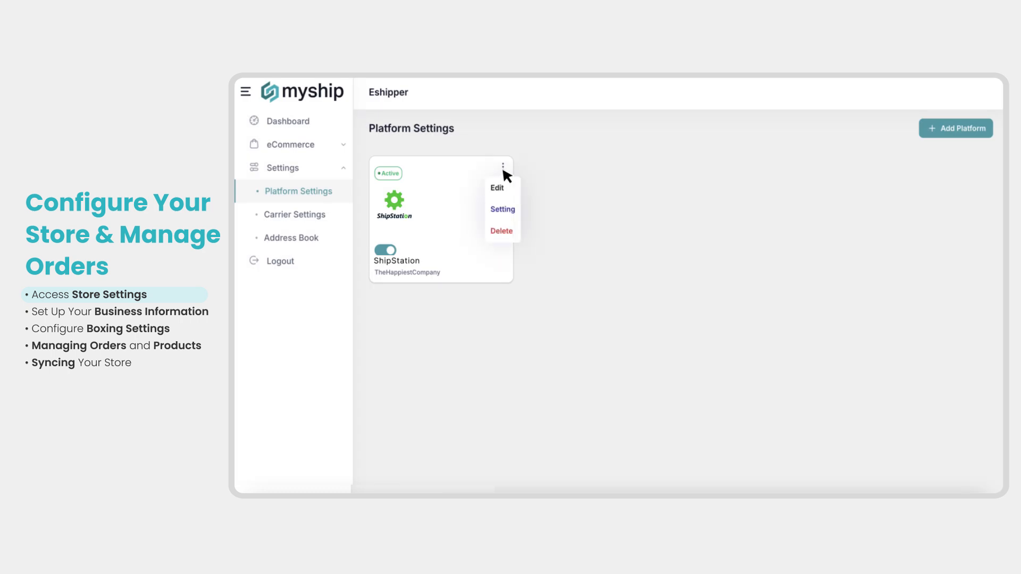
click(498, 213)
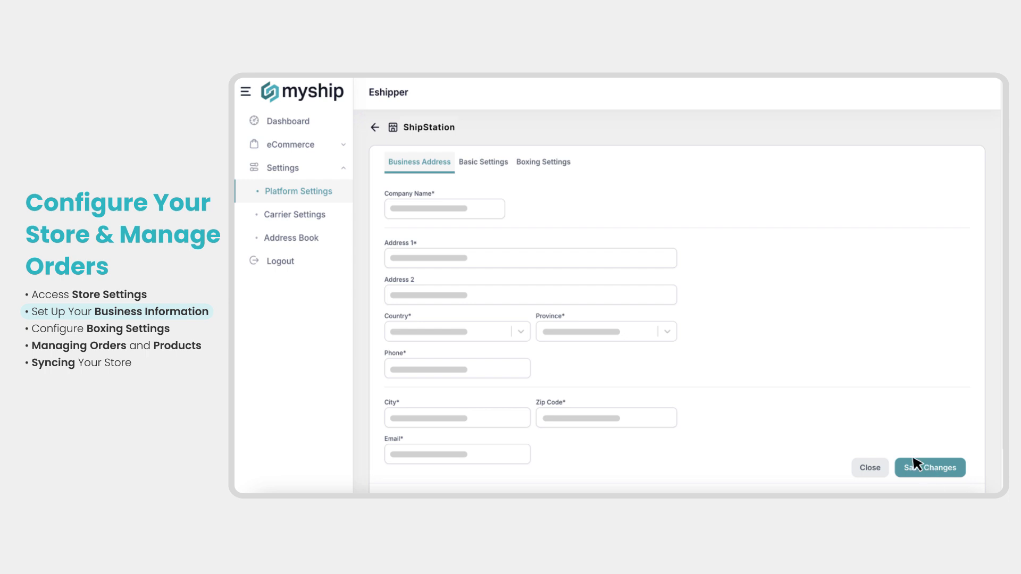
click(485, 163)
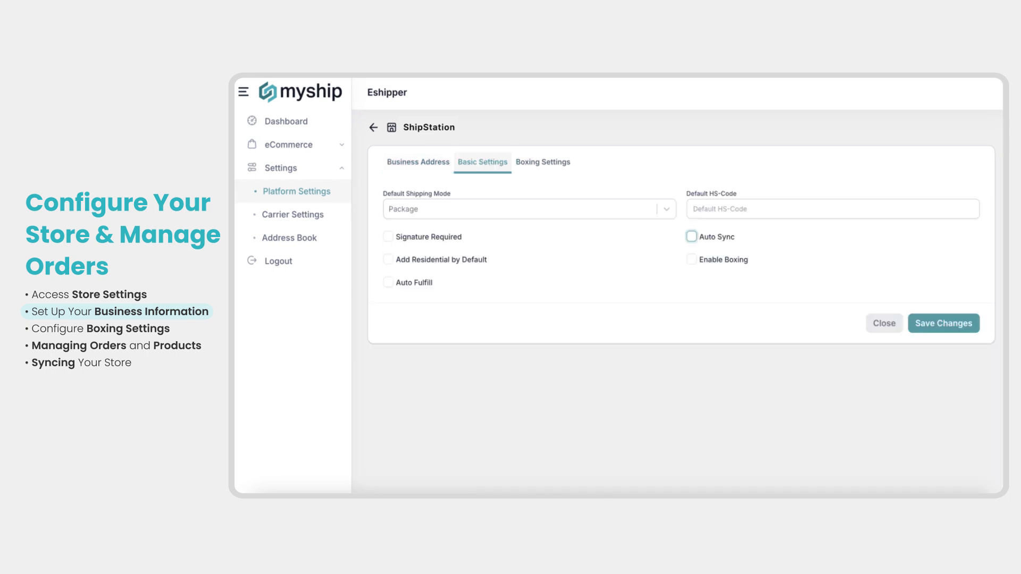
click(691, 237)
click(547, 169)
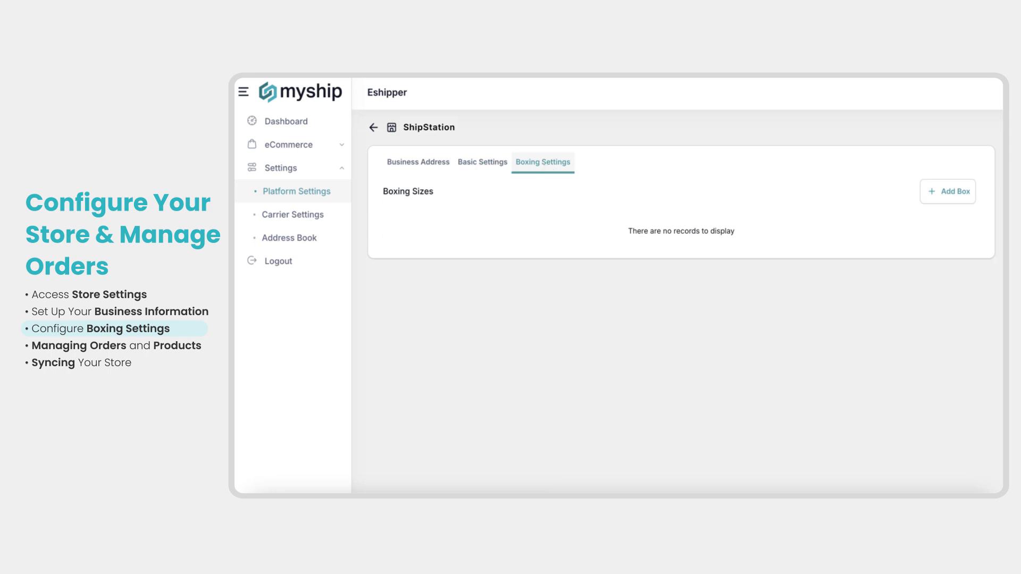
Save a 10×10×10 box named Package 1 with weight and maximum support weight 10.
click(948, 192)
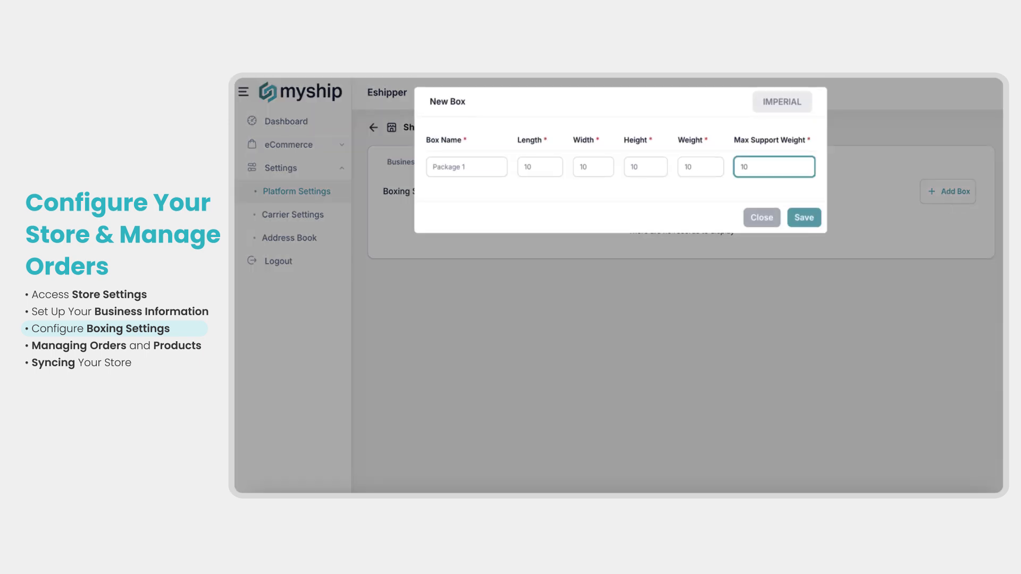
click(803, 218)
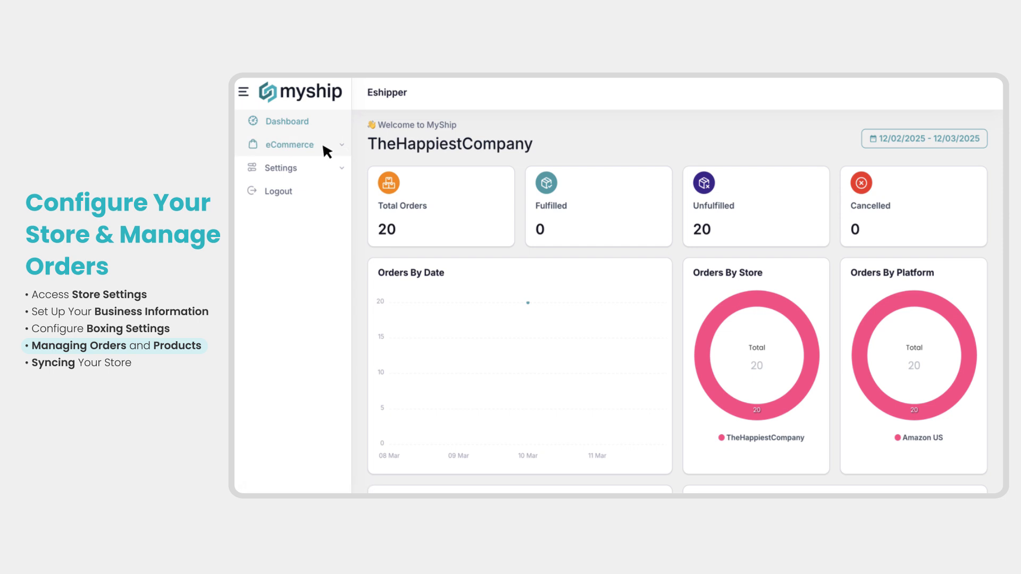
Show the eCommerce Orders list filtered to the TheHappiestCompany store.
click(327, 152)
click(307, 166)
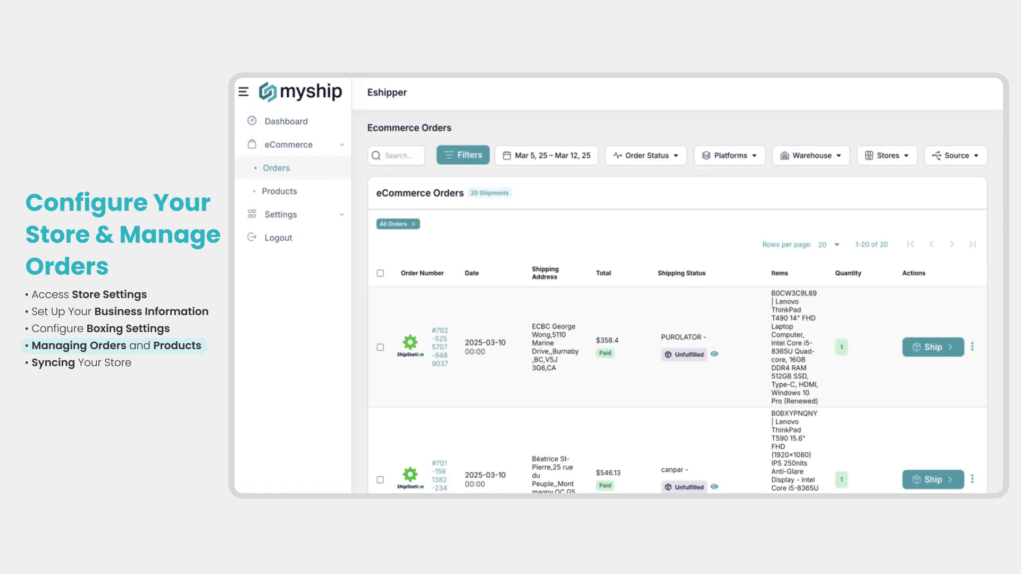
click(896, 156)
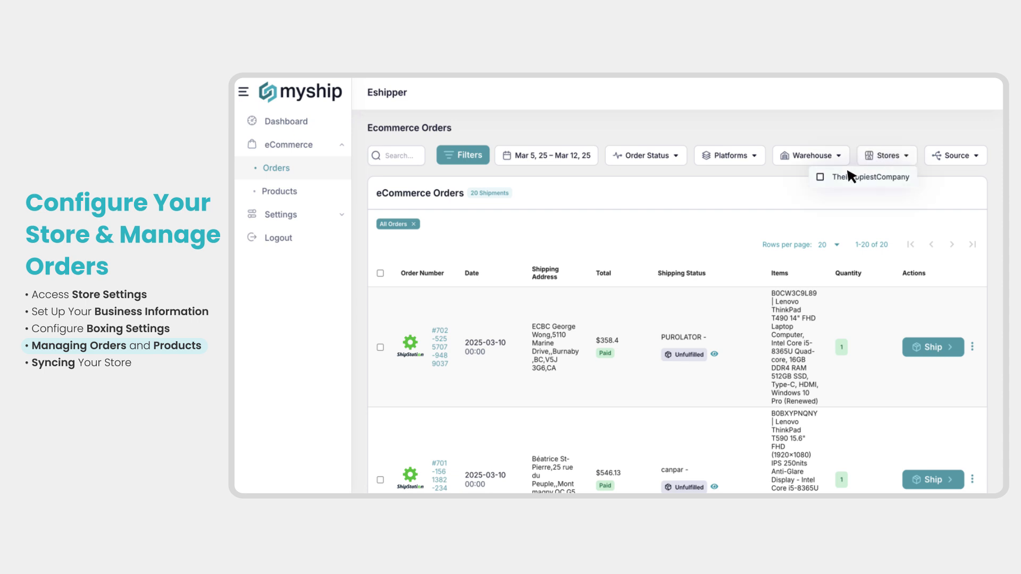
click(850, 174)
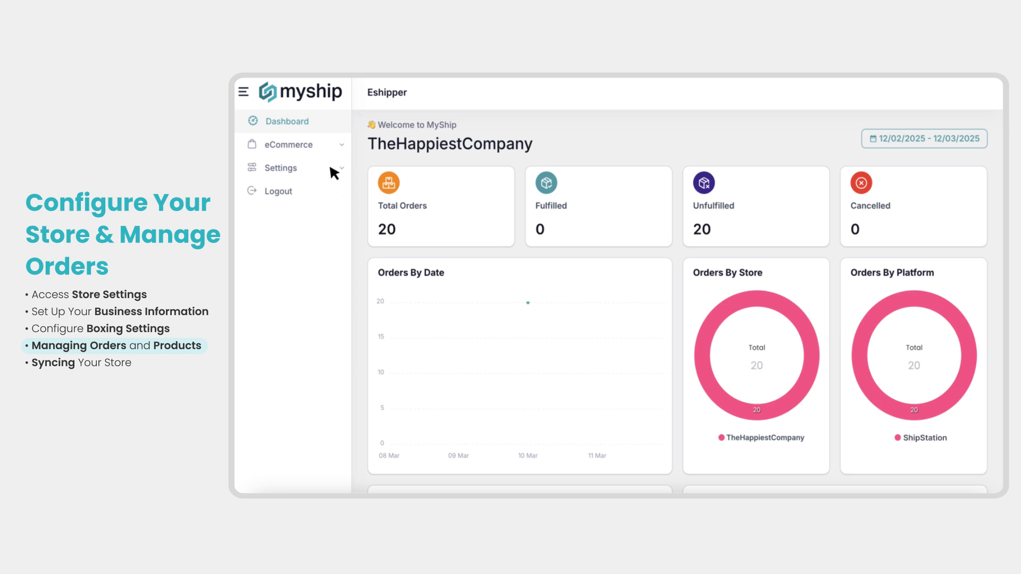
From the eCommerce products area, enable Auto Sync for the ShipStation store and save.
click(325, 147)
click(304, 196)
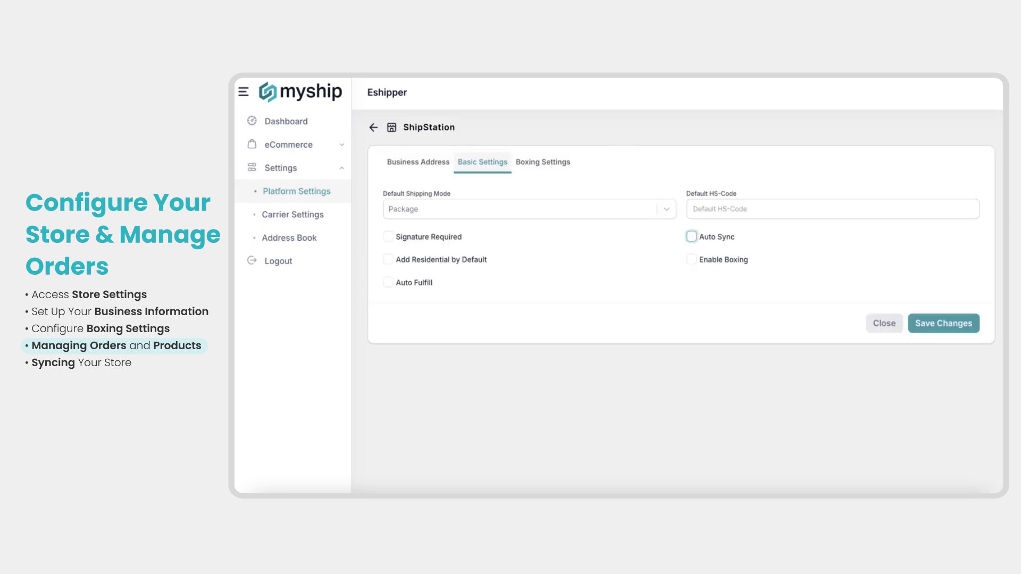
click(692, 238)
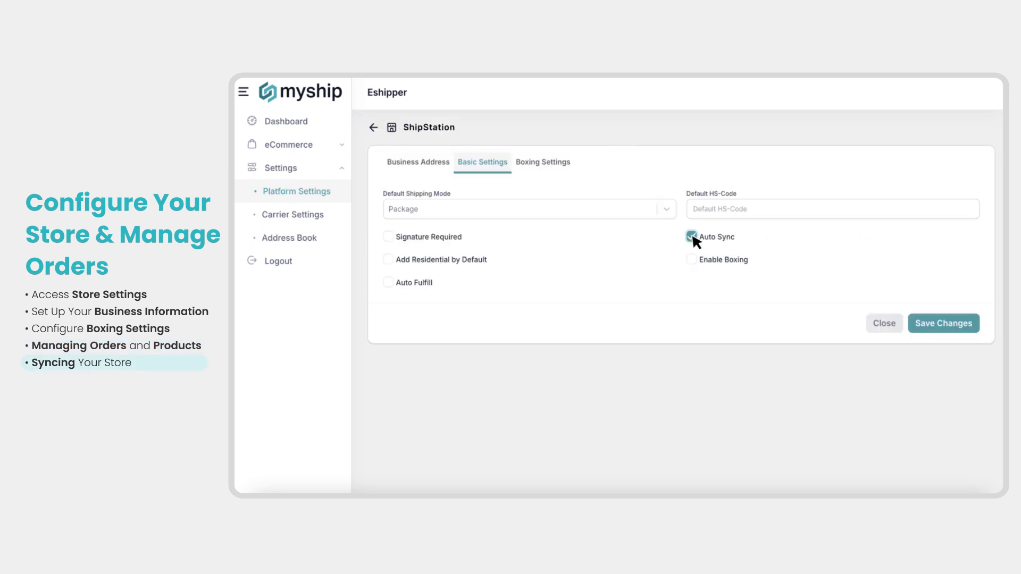
click(928, 325)
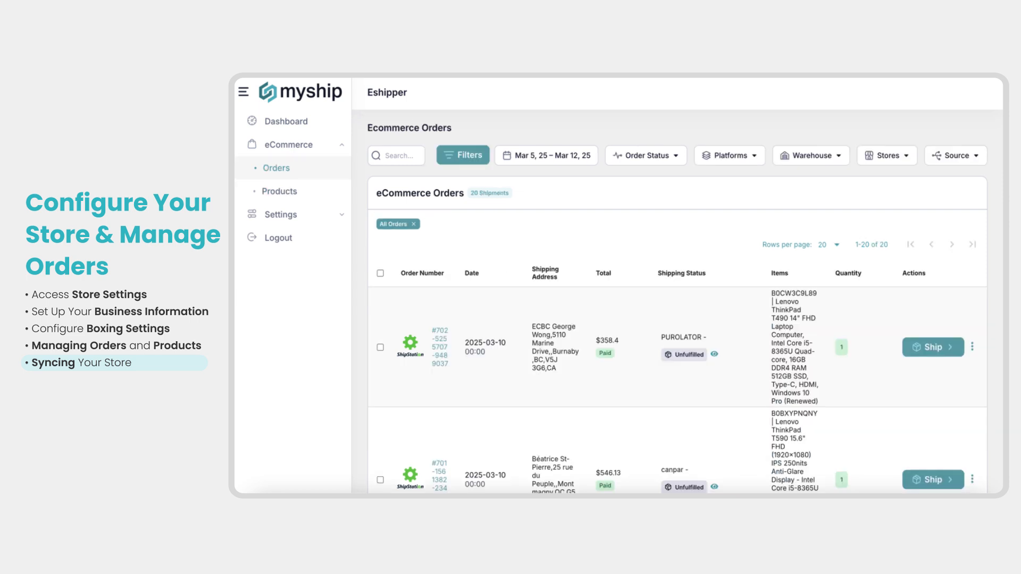
Filter Ecommerce Orders to TheHappiestCompany and refresh the table to load the newest orders.
click(896, 157)
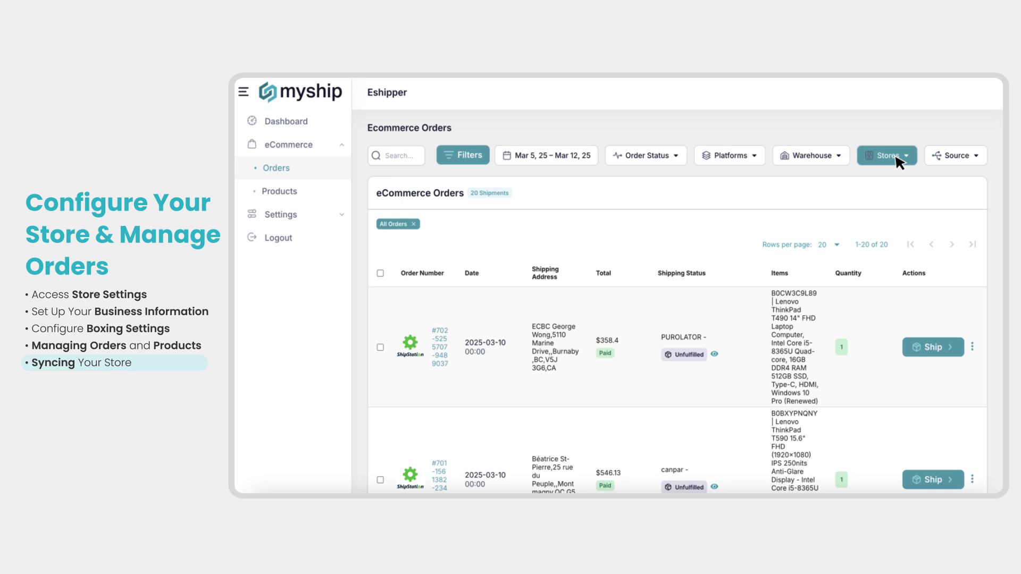
click(896, 170)
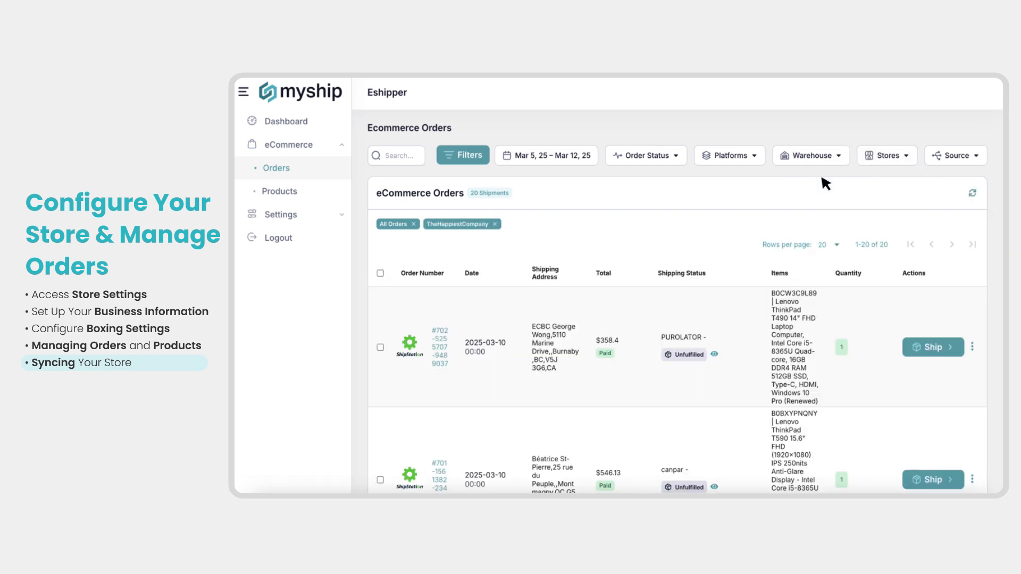
click(973, 193)
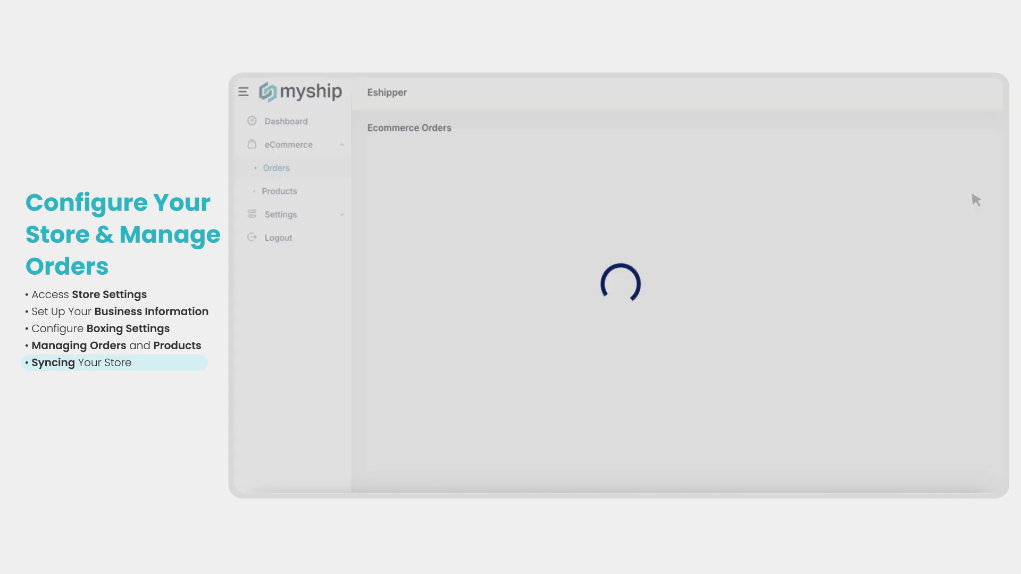